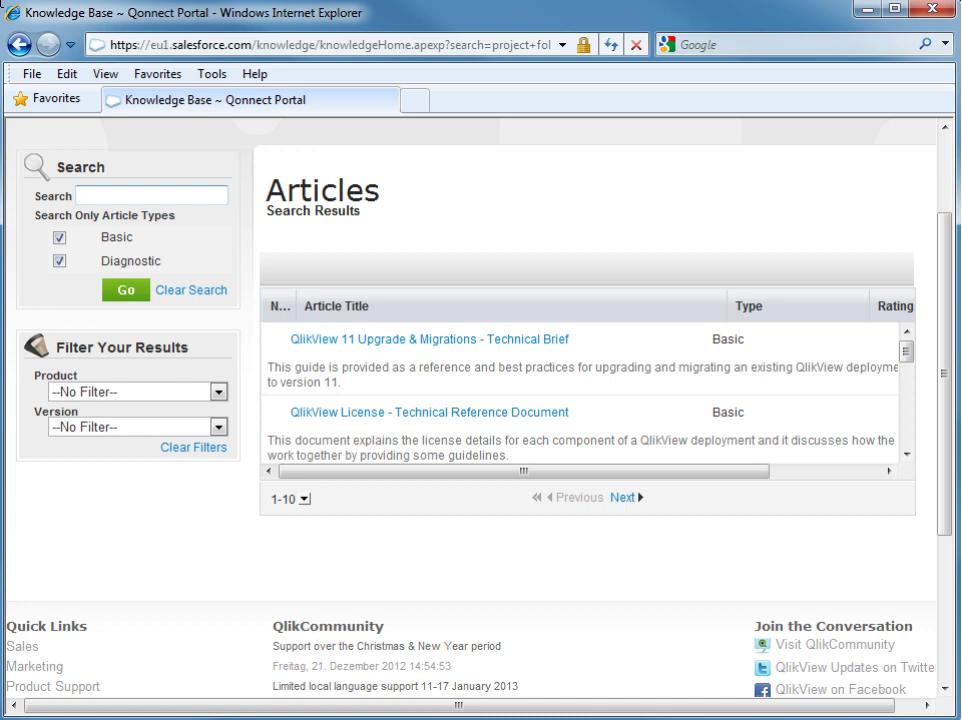
# - Search the Qonnect knowledge base for 'project folder' and read the first article's recreate section
pyautogui.click(80, 195)
pyautogui.write('pro')
pyautogui.write('ject folder')
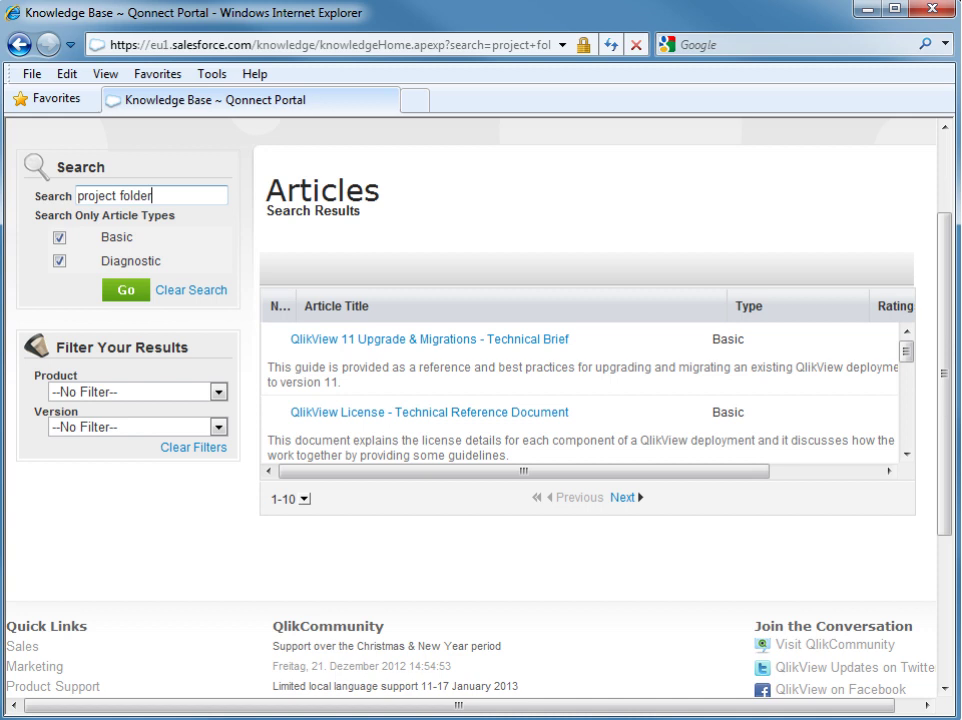
pyautogui.click(135, 292)
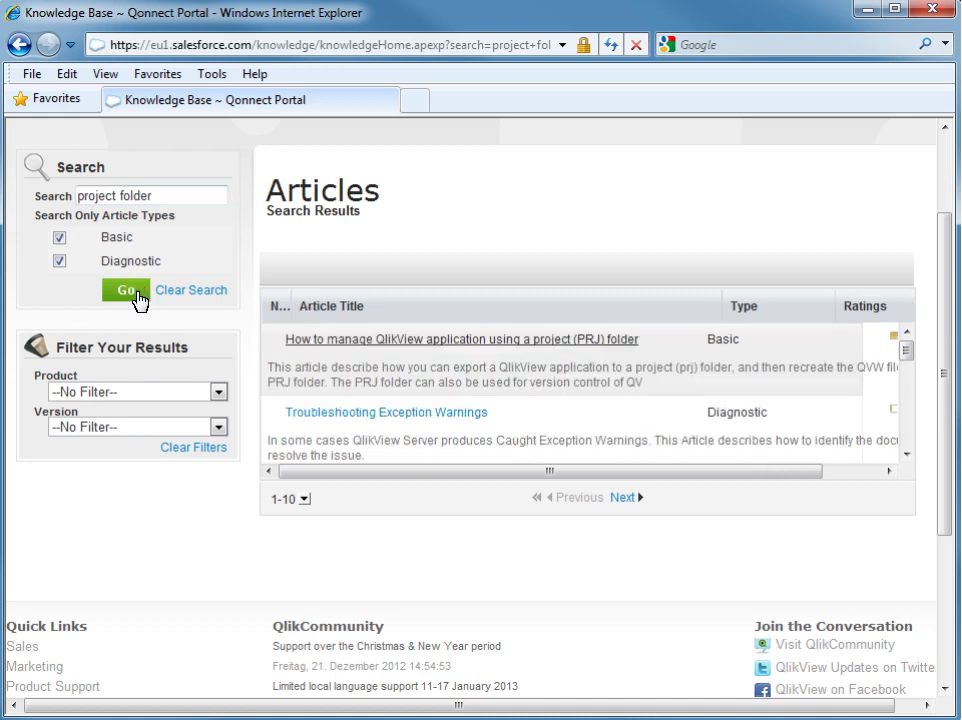
pyautogui.click(371, 339)
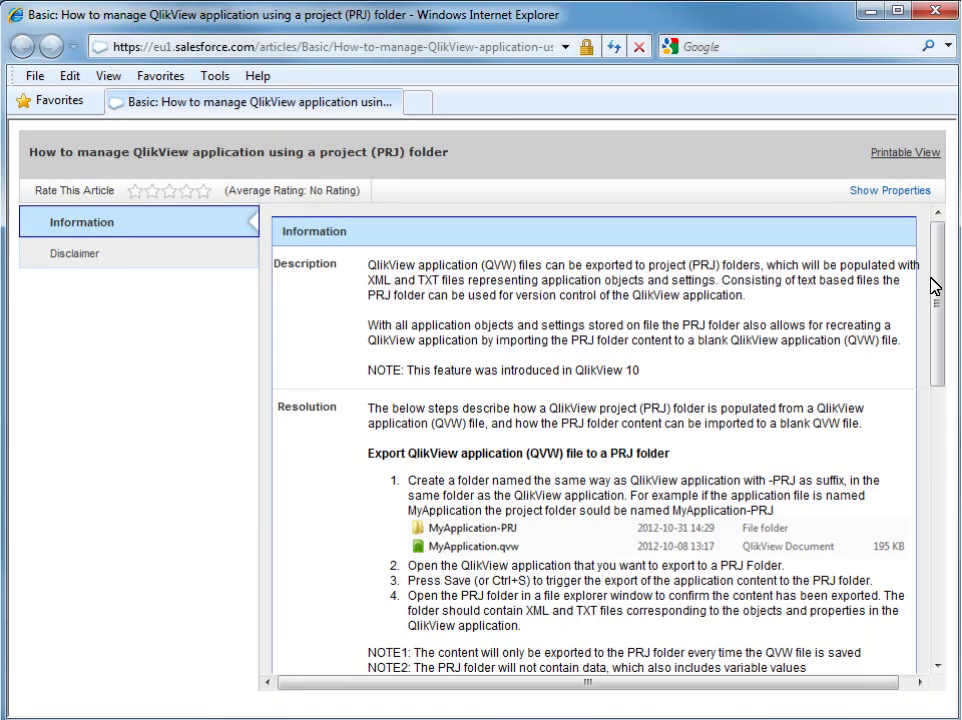
pyautogui.moveTo(938, 274); pyautogui.dragTo(928, 458)
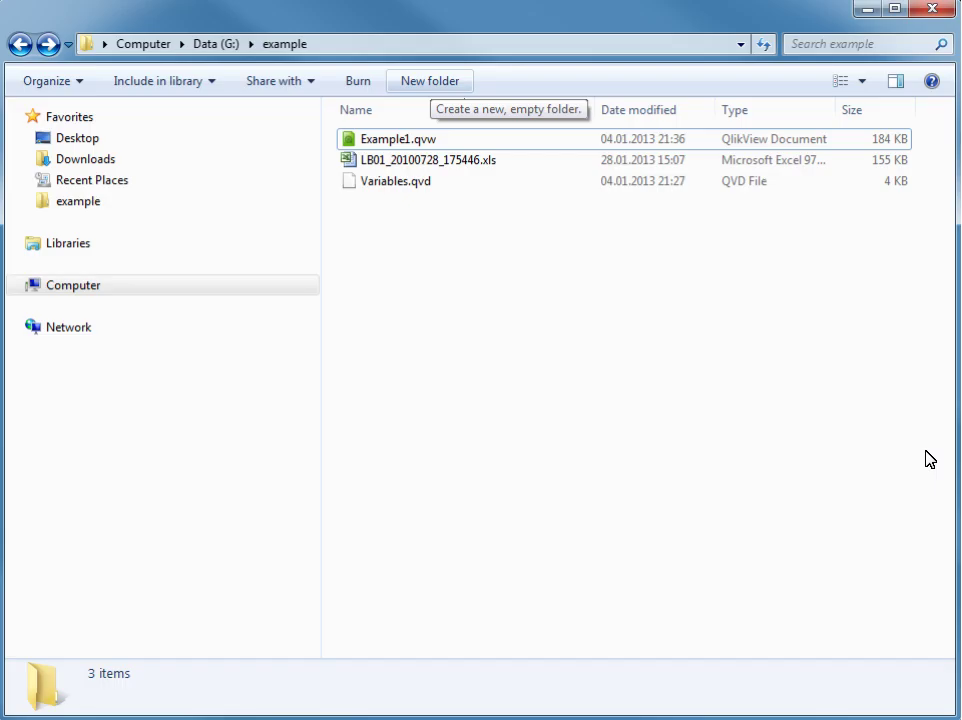
# - Create a new folder named Example1-PRJ in the example folder
pyautogui.click(430, 81)
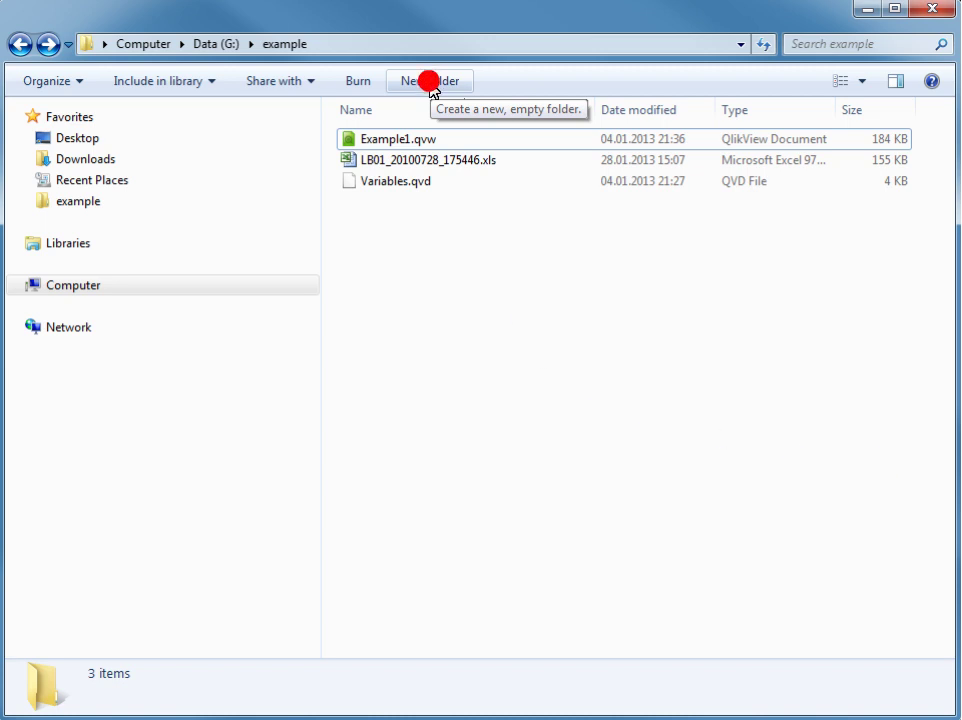
pyautogui.write('Example')
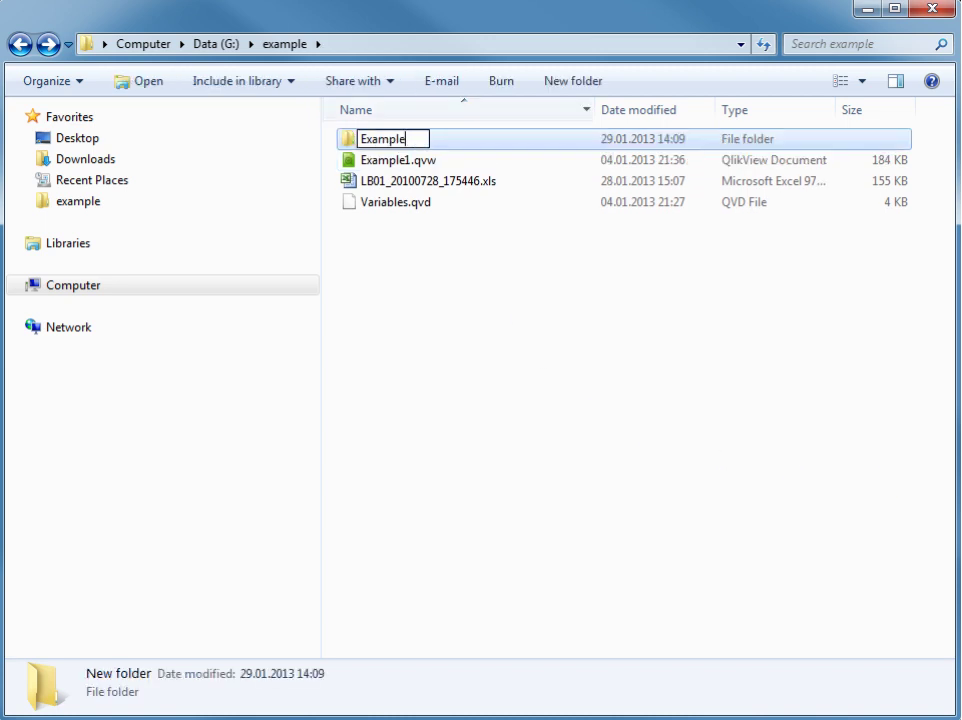
pyautogui.write('1-PRJ')
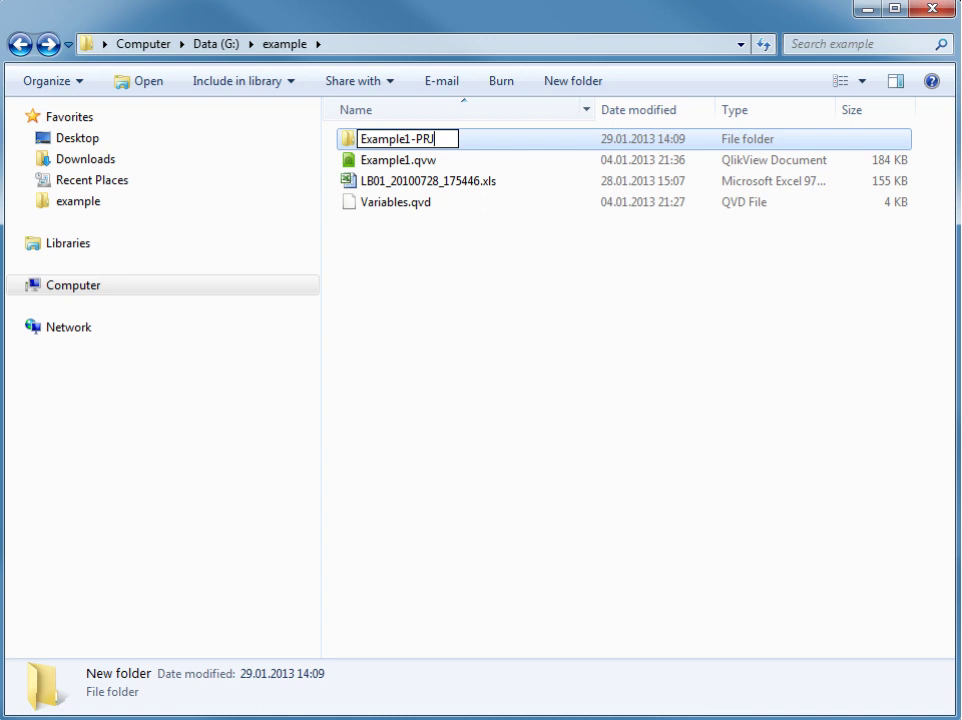
pyautogui.click(450, 260)
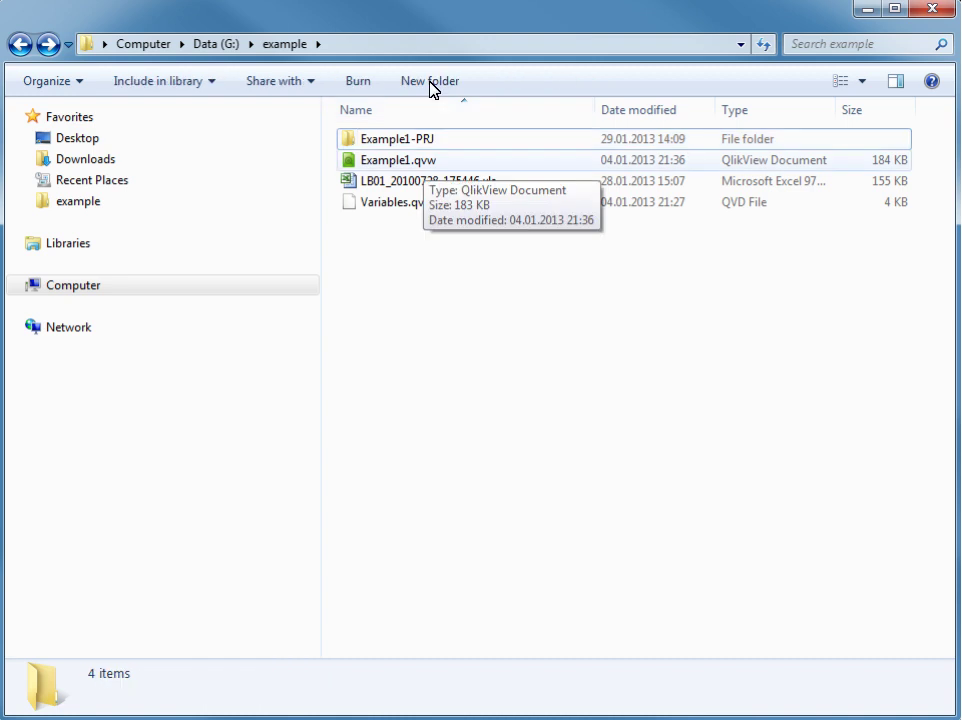
# - Open Example1.qvw, Save As over the same file confirming replacement, and close QlikView
pyautogui.doubleClick(423, 160)
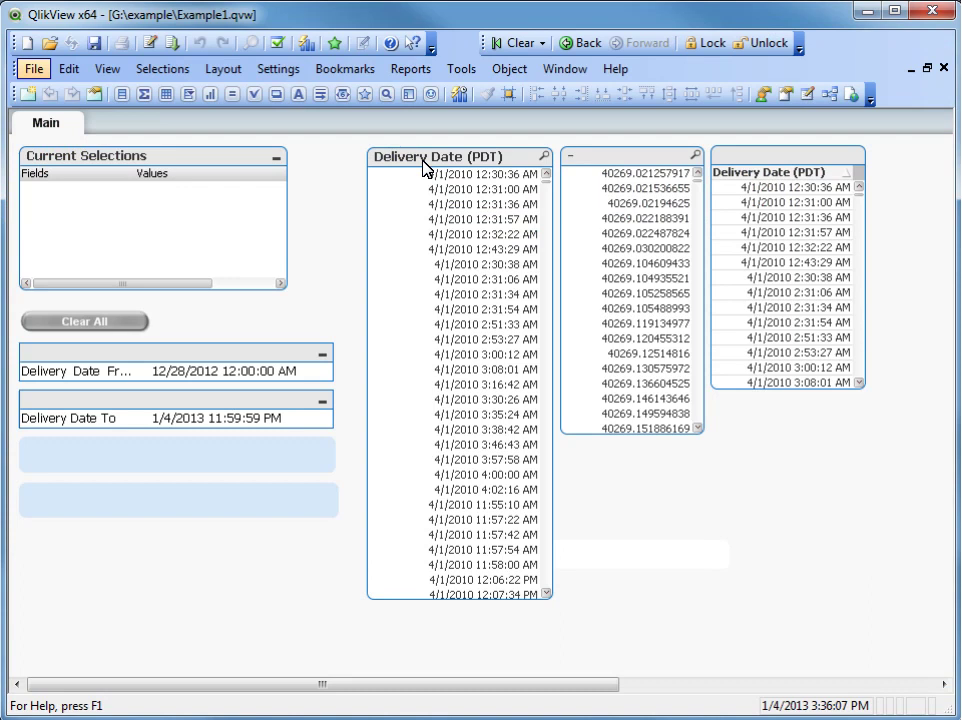
pyautogui.click(33, 70)
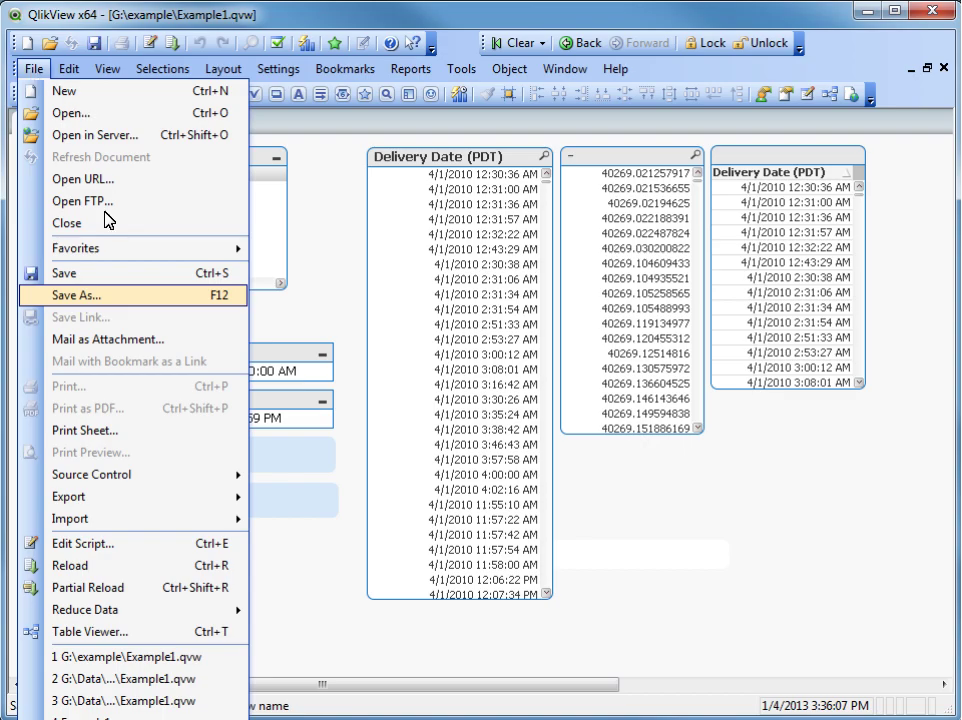
pyautogui.click(105, 296)
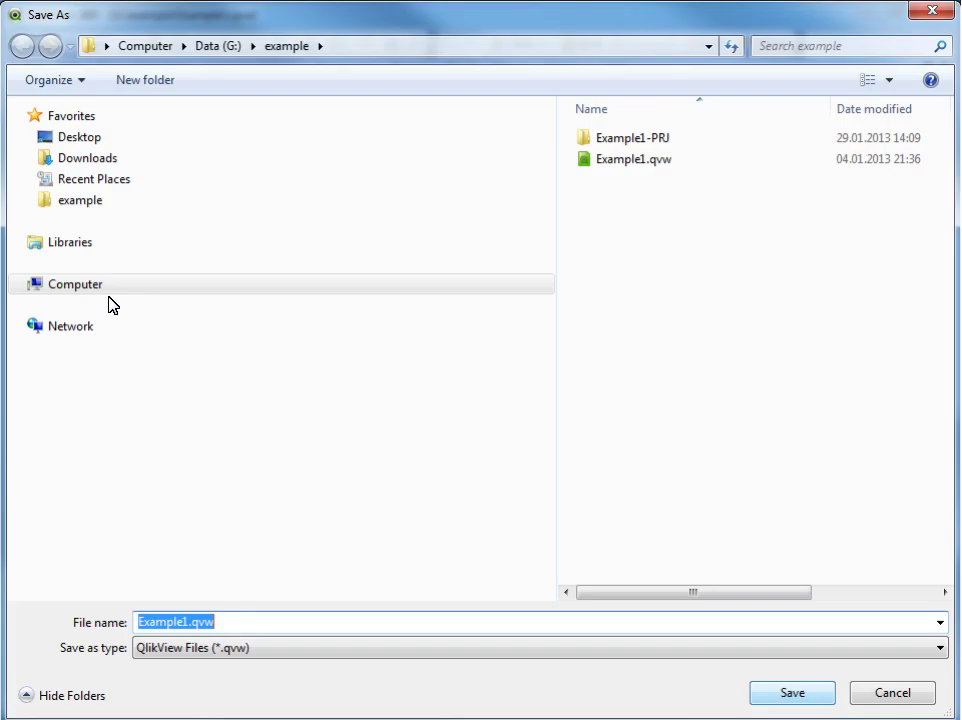
pyautogui.click(786, 690)
pyautogui.click(554, 398)
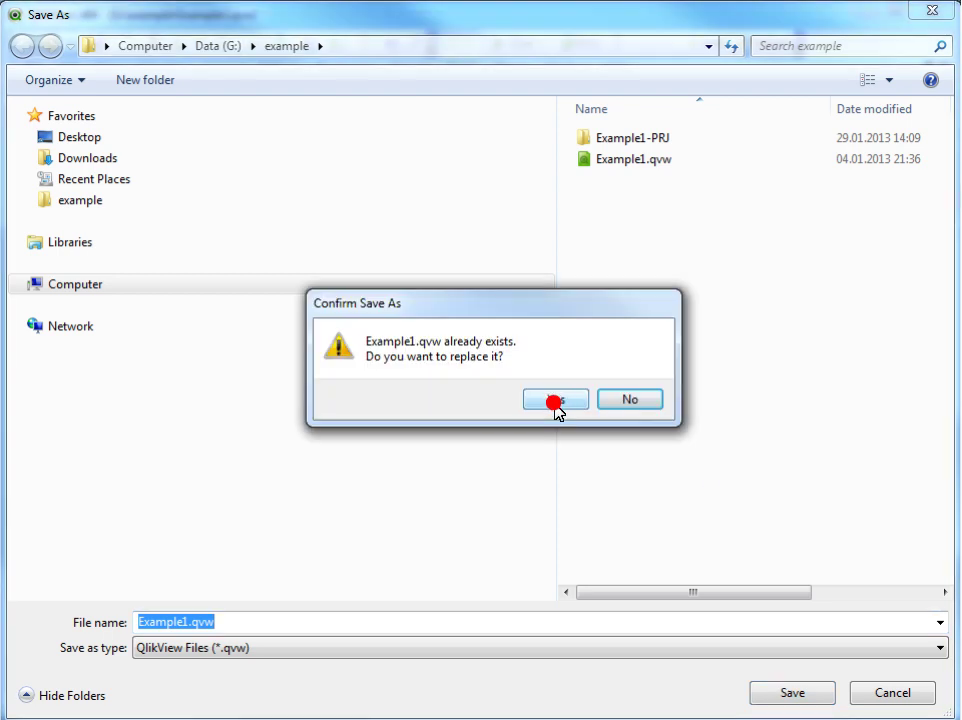
pyautogui.click(945, 69)
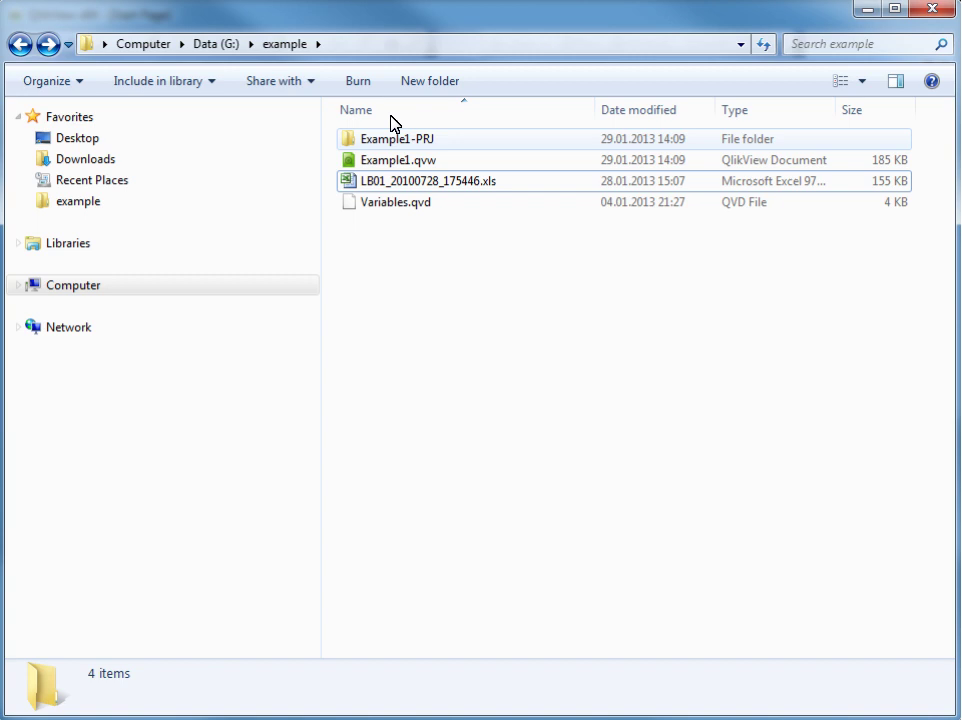
# - Check the exported files inside Example1-PRJ, then rename Example1.qvw to _Example1.qvw
pyautogui.doubleClick(368, 141)
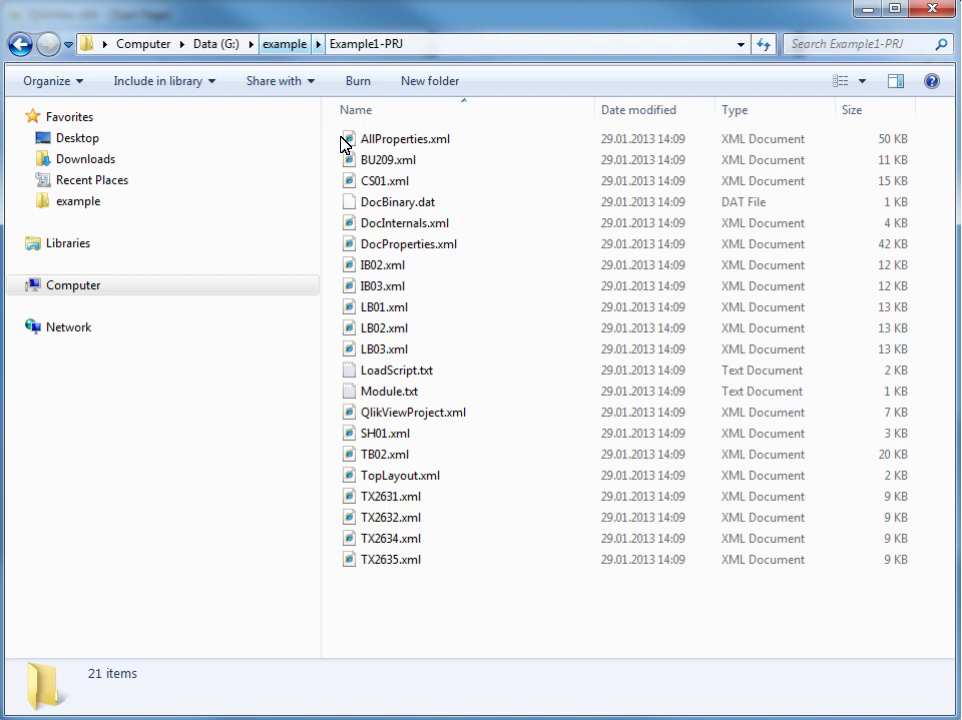
pyautogui.click(295, 45)
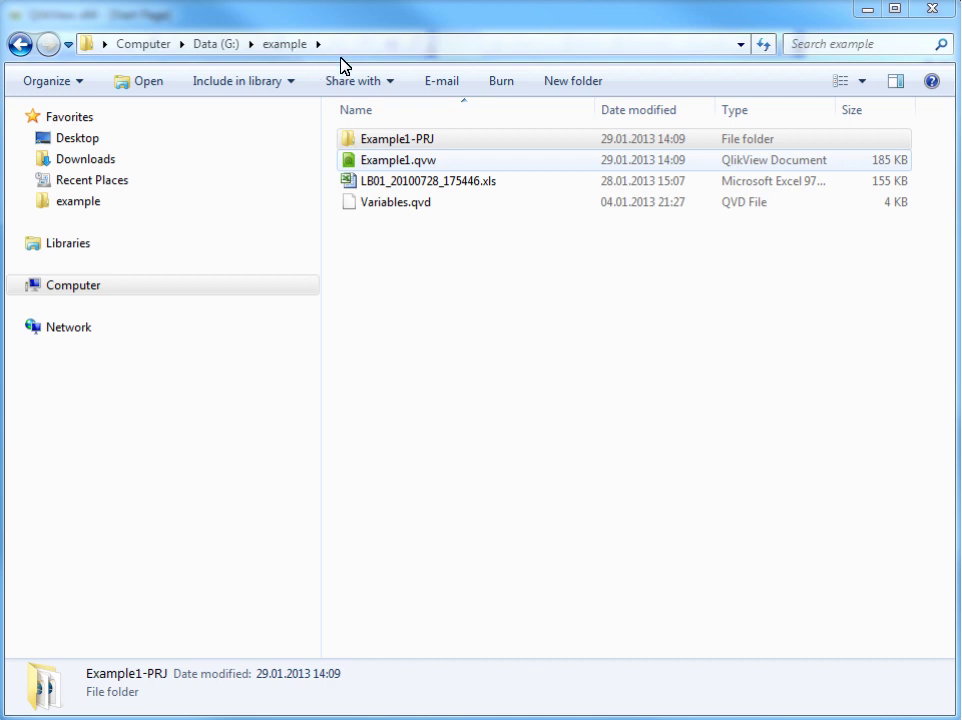
pyautogui.click(376, 155)
pyautogui.press('F2')
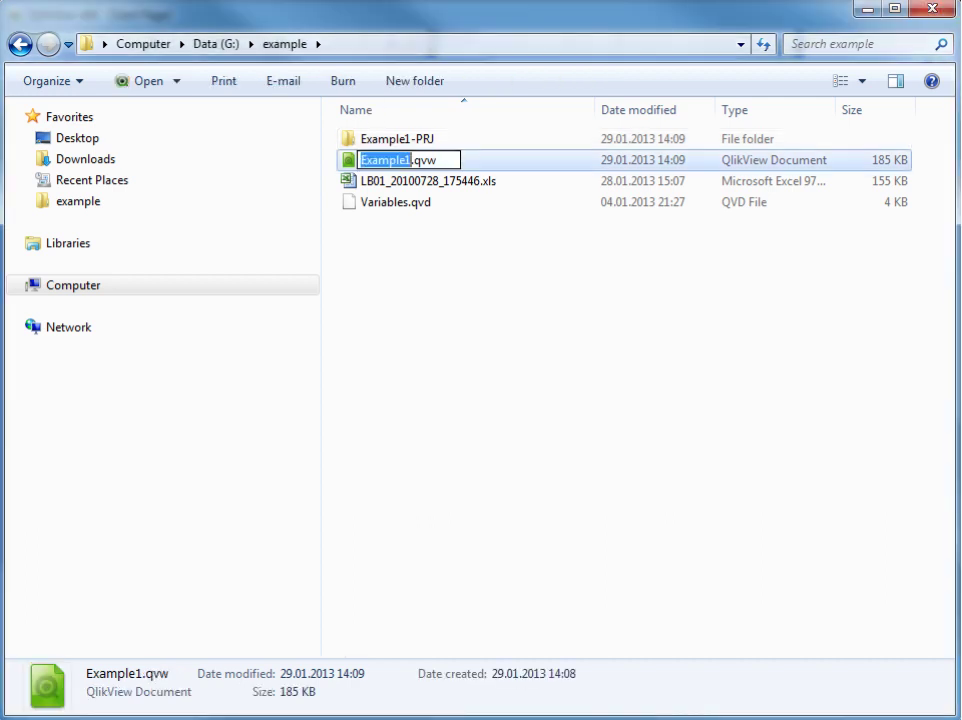
pyautogui.press('Home')
pyautogui.write('_')
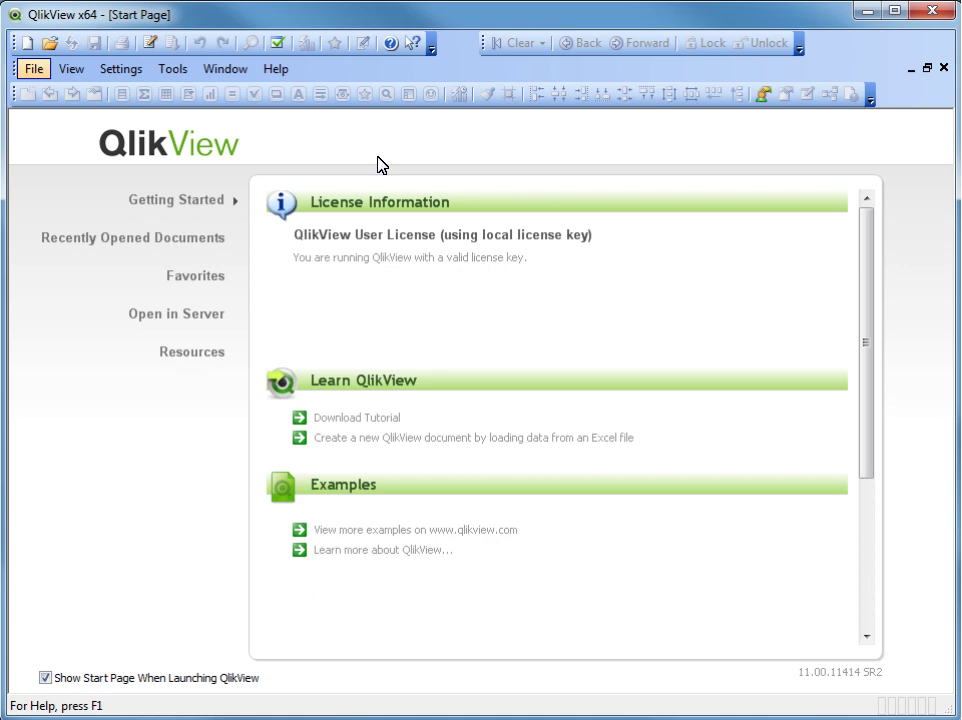
# - Create a new blank QlikView document, skipping the data-source wizard
pyautogui.click(30, 70)
pyautogui.click(60, 90)
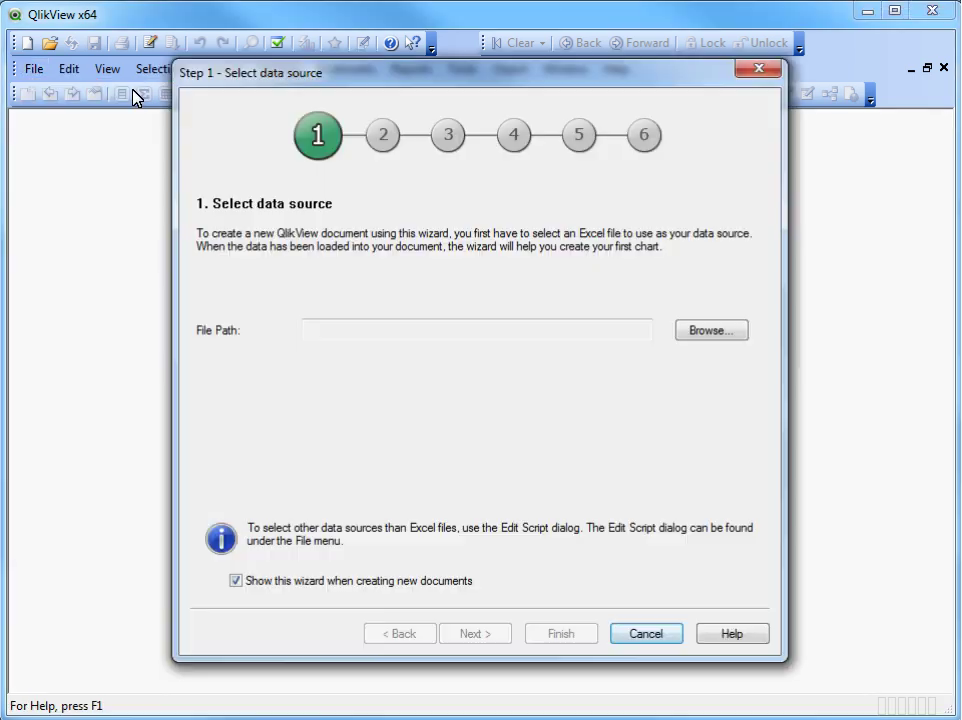
pyautogui.click(642, 634)
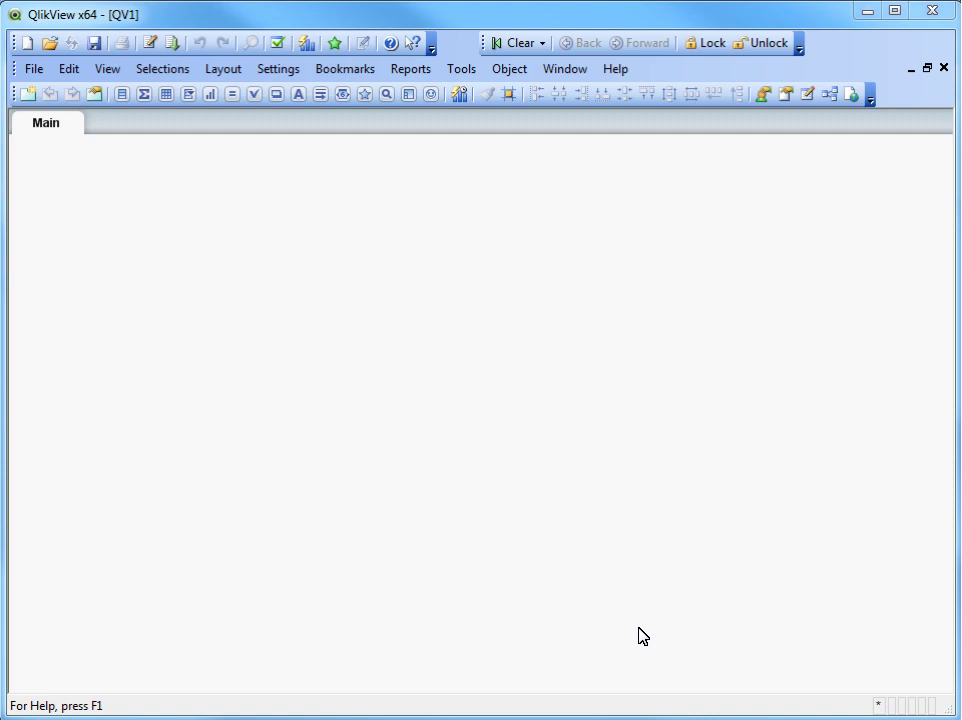
# - Save the blank document as Example1.qvw in G:\example and close it
pyautogui.click(35, 70)
pyautogui.click(85, 296)
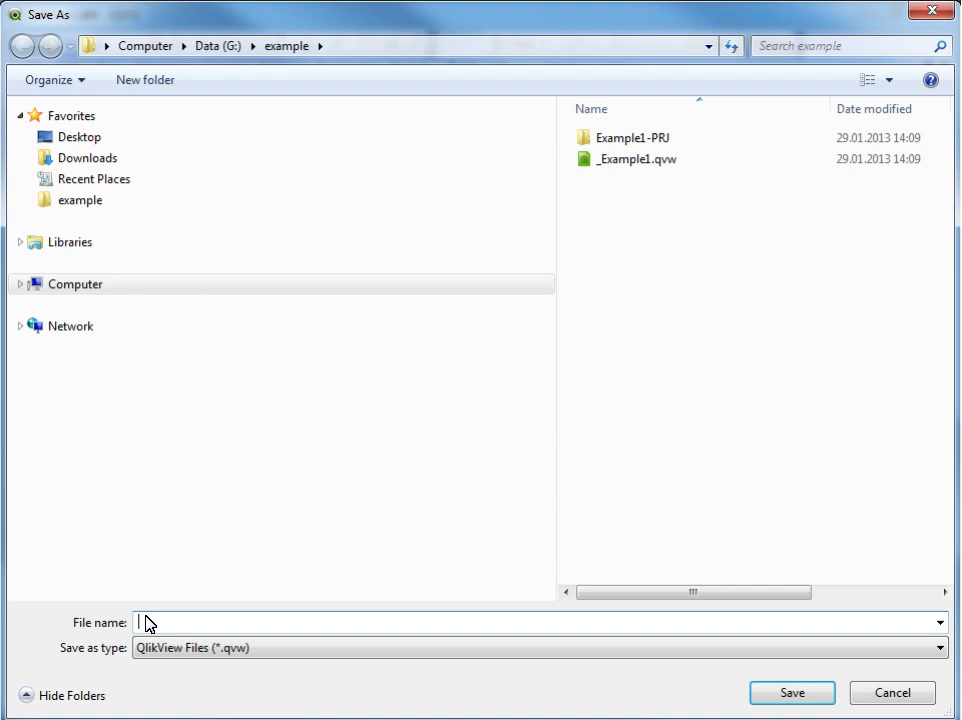
pyautogui.write('Example1')
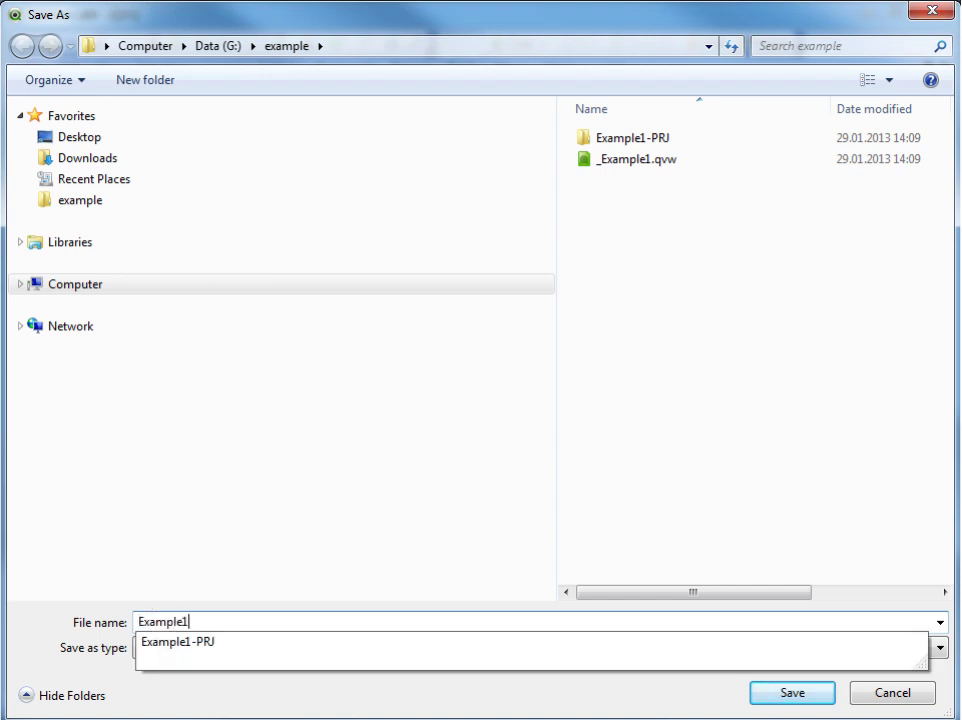
pyautogui.click(793, 692)
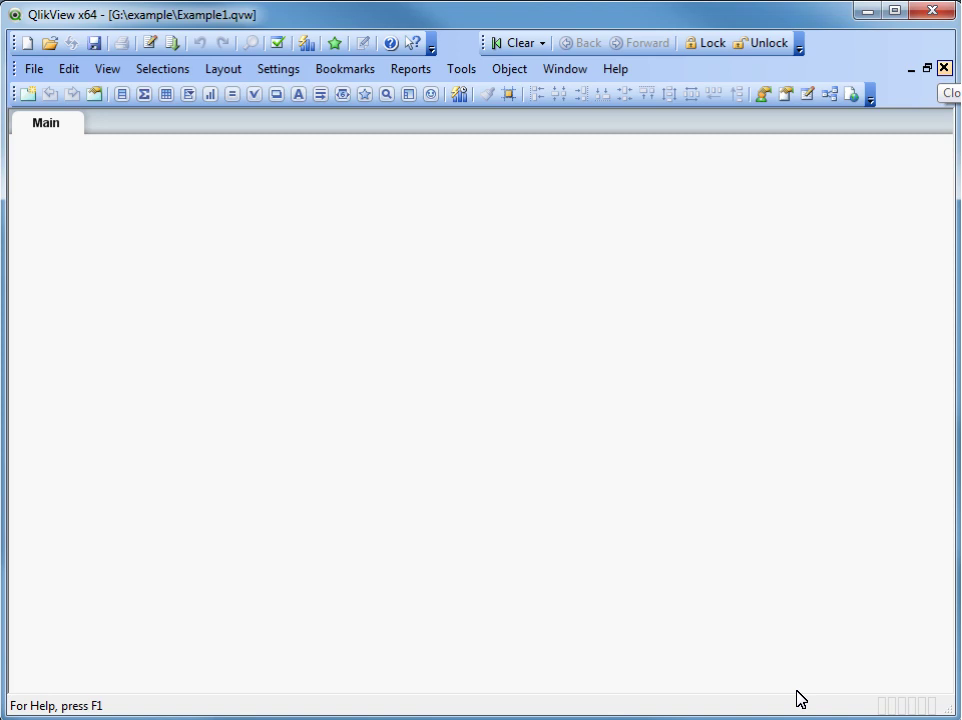
pyautogui.click(944, 68)
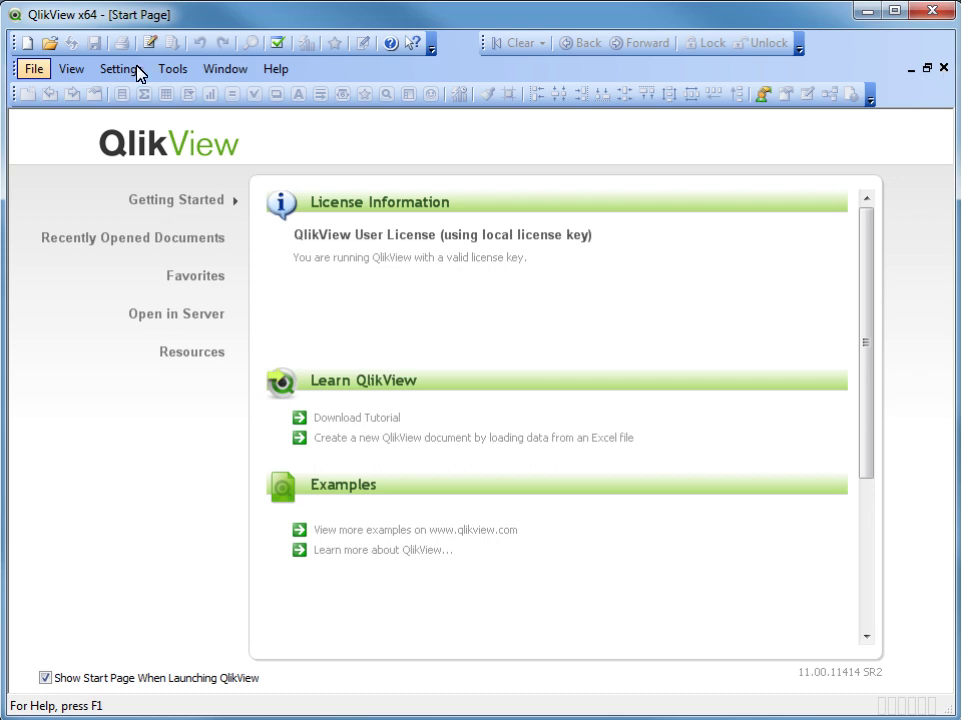
# - Open Example1.qvw from the example folder
pyautogui.click(33, 68)
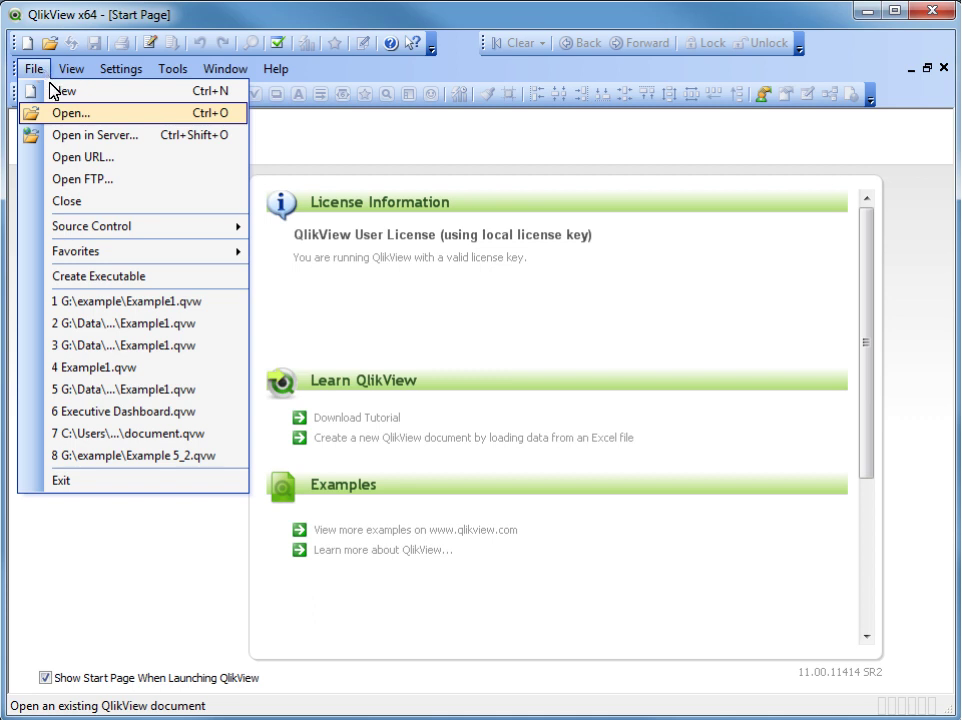
pyautogui.click(52, 112)
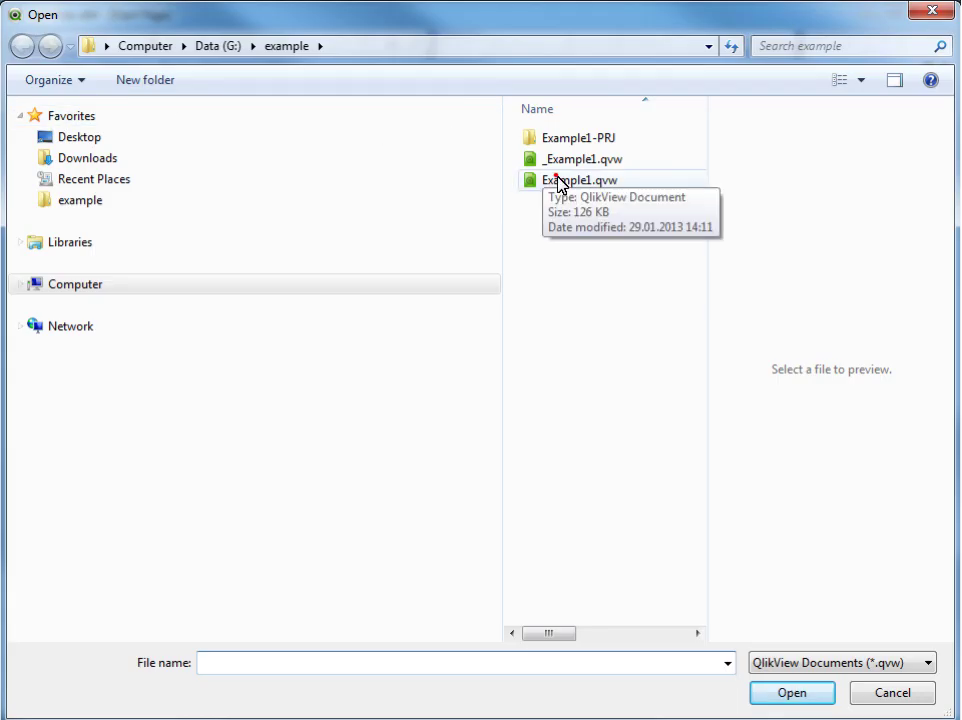
pyautogui.doubleClick(558, 182)
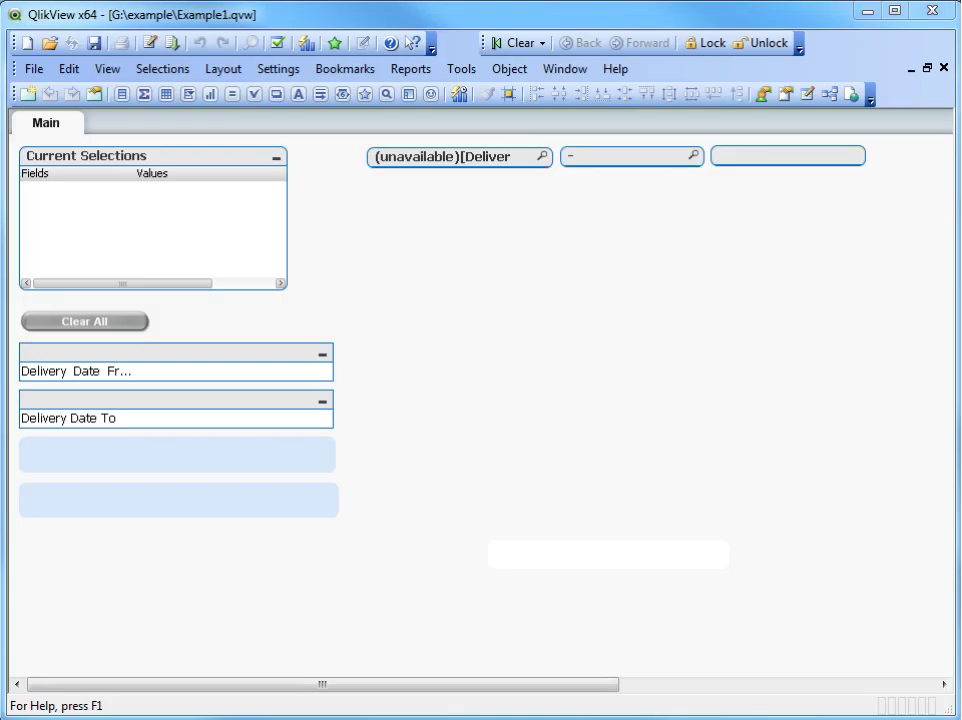
# - Review the Variable Overview, where variables have empty values, and cancel out
pyautogui.hotkey('alt', 't')
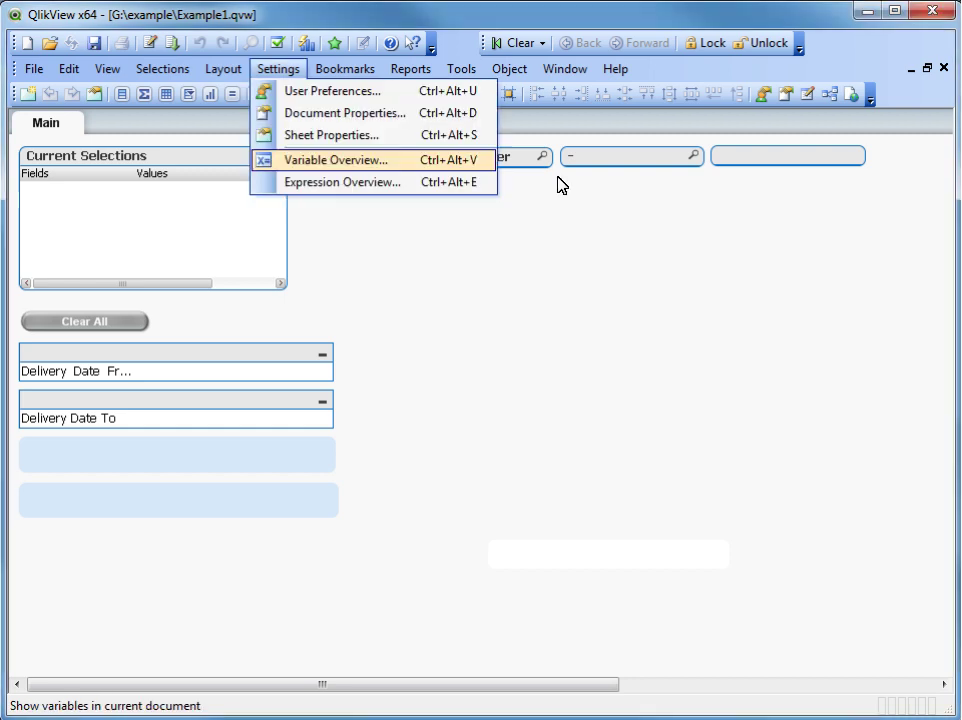
pyautogui.click(316, 158)
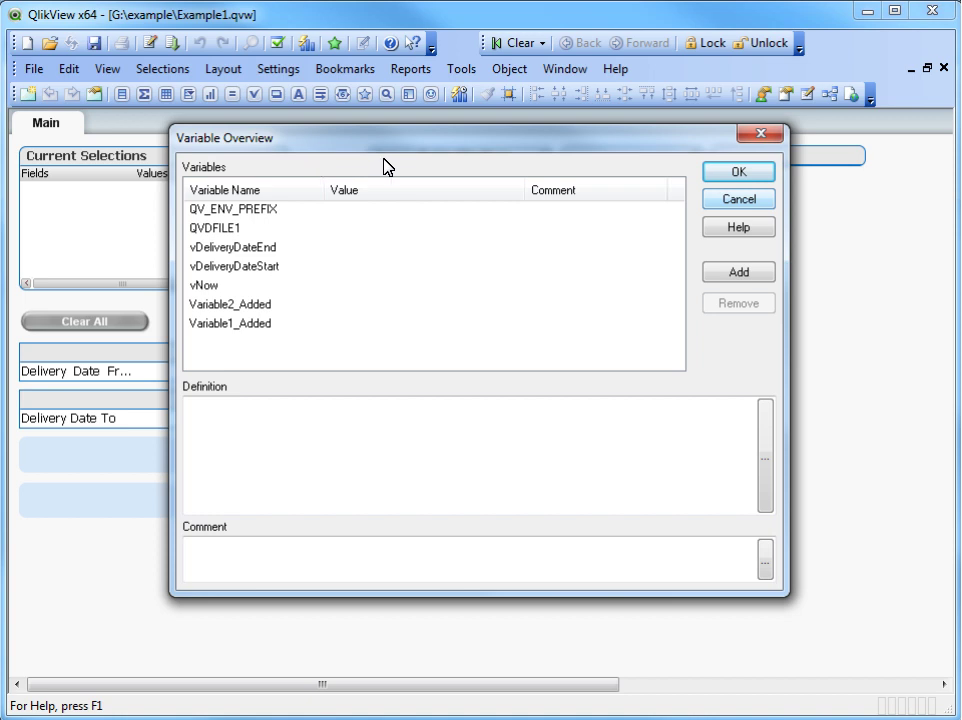
pyautogui.click(739, 201)
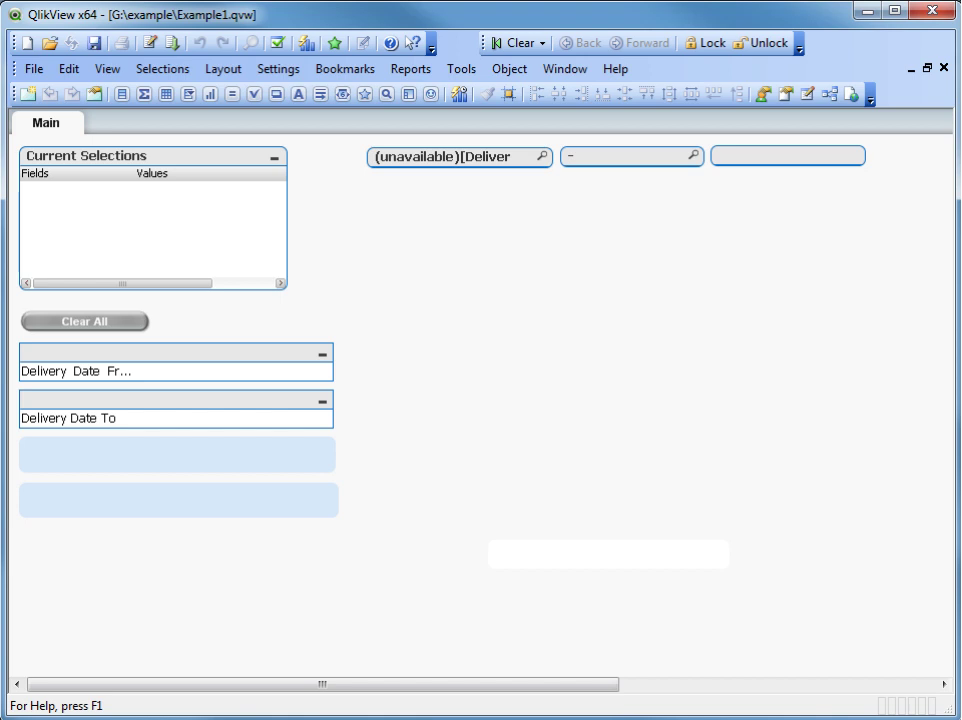
# - Reload Example1.qvw to populate the Delivery Date (PDT) lists and date range fields
pyautogui.click(171, 43)
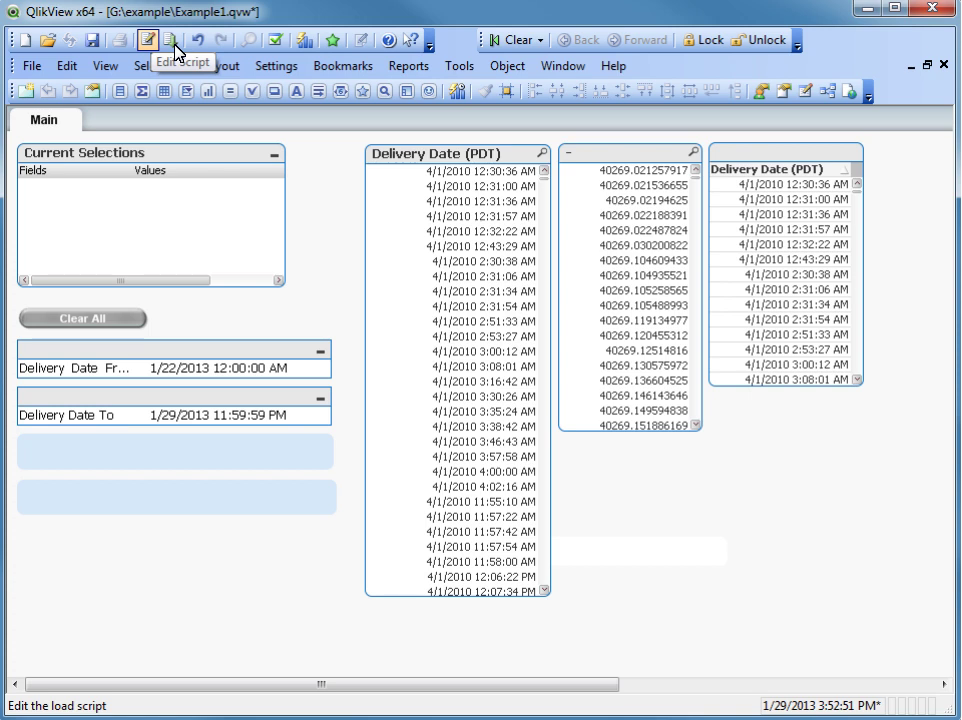
# - Paste the Variables.qvd LOAD and FOR...NEXT block above the LOAD, path G:\example\Variables.qvd
pyautogui.click(147, 42)
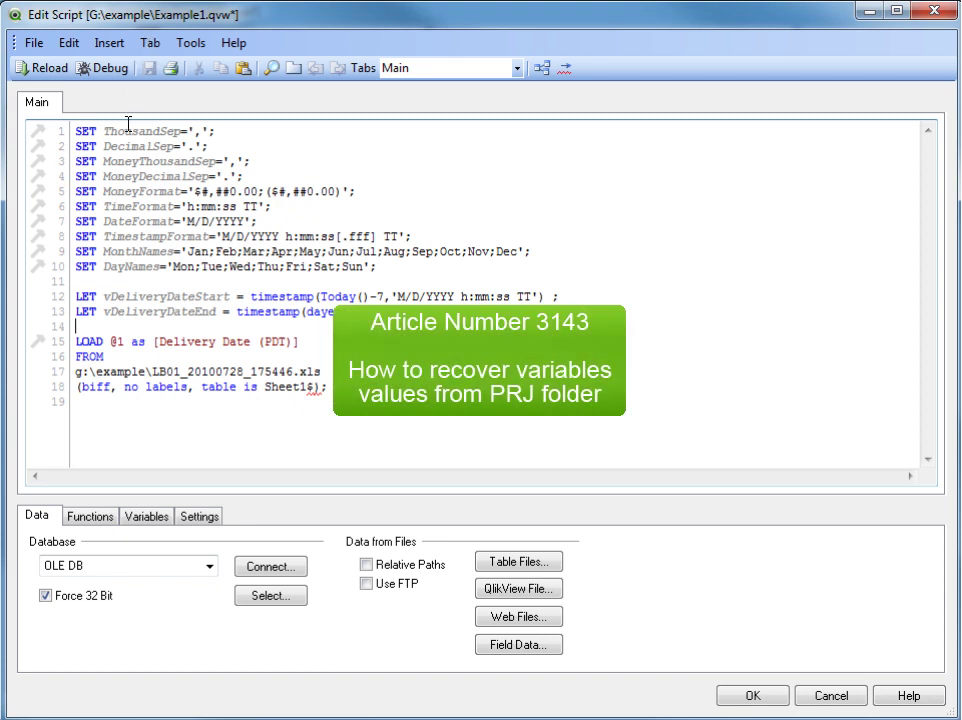
pyautogui.press('Return')
pyautogui.hotkey('ctrl', 'v')
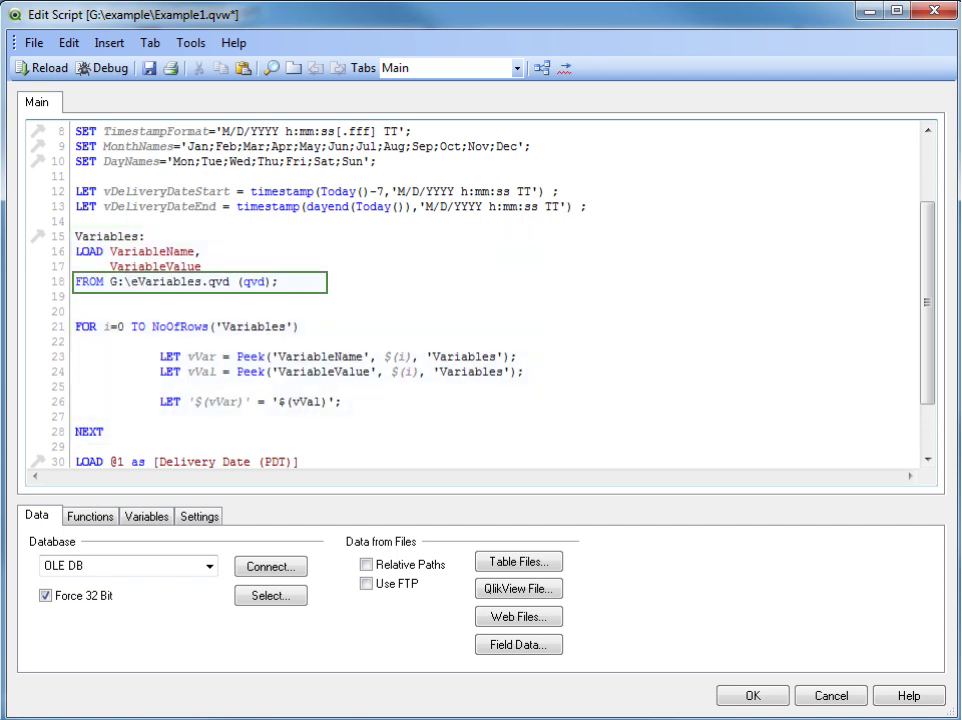
pyautogui.write('example')
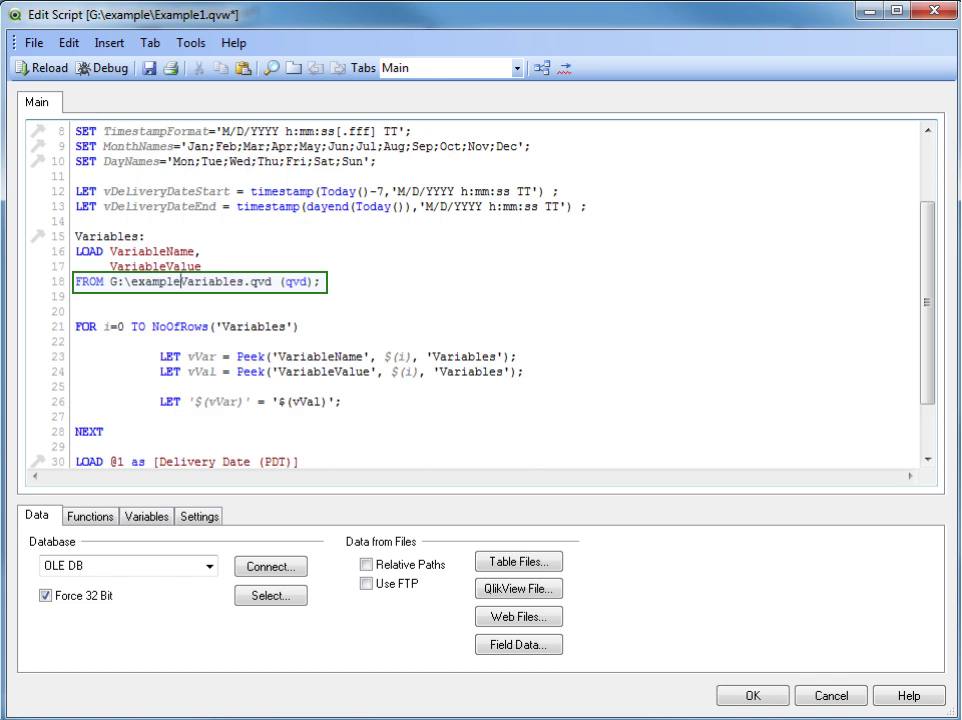
pyautogui.write('\\')
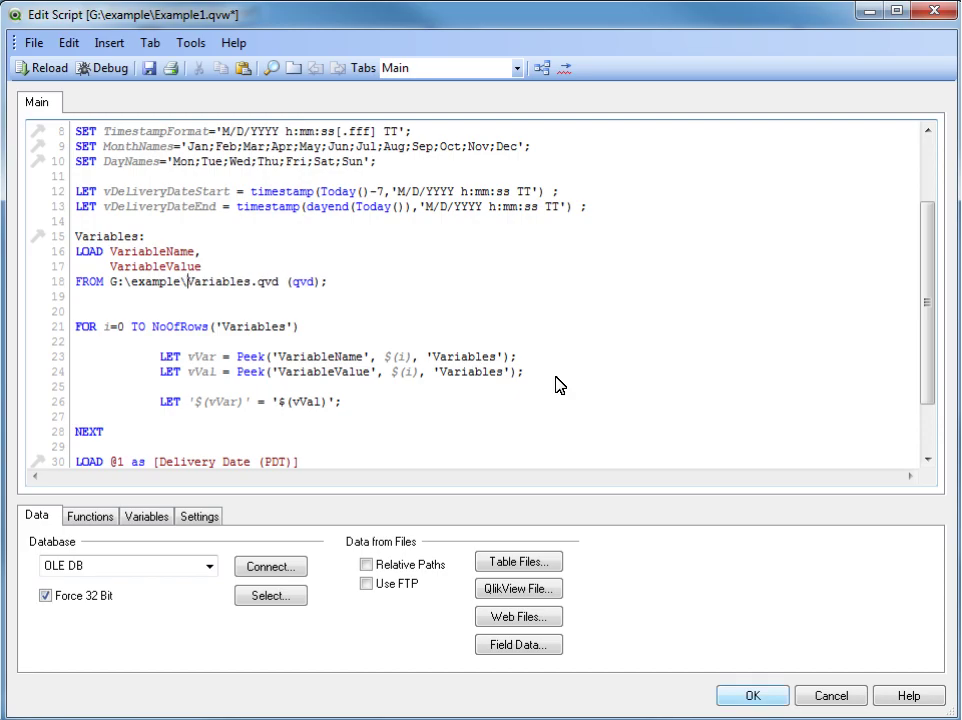
pyautogui.click(751, 690)
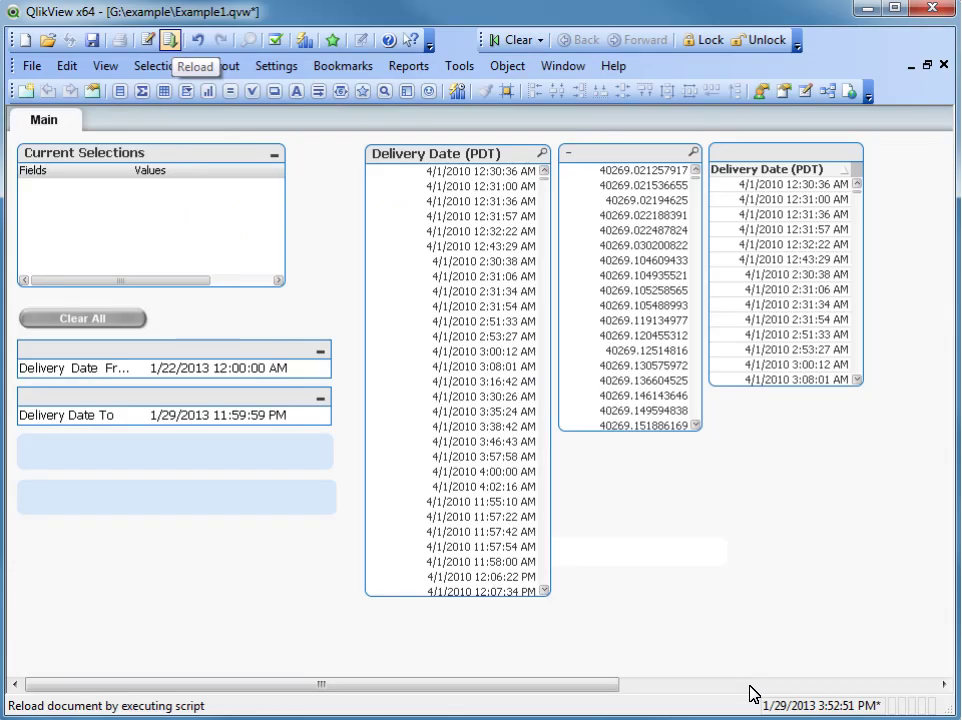
# - Reload, then confirm restored variable values like vDeliveryDateEnd 1/4/2013 11:59:59 PM
pyautogui.click(169, 40)
pyautogui.click(277, 66)
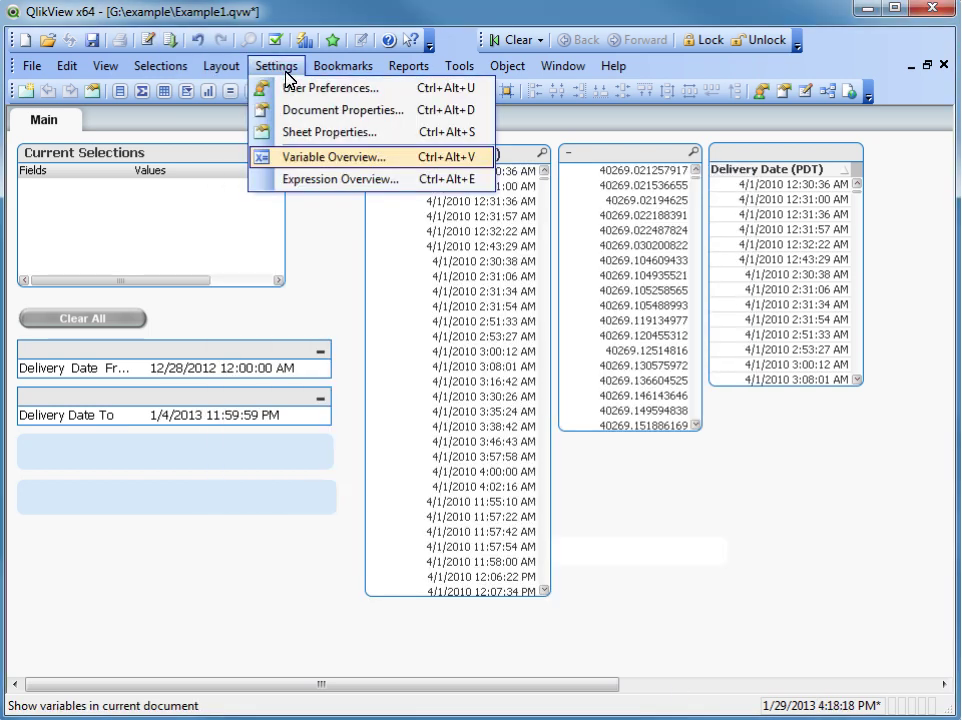
pyautogui.click(300, 160)
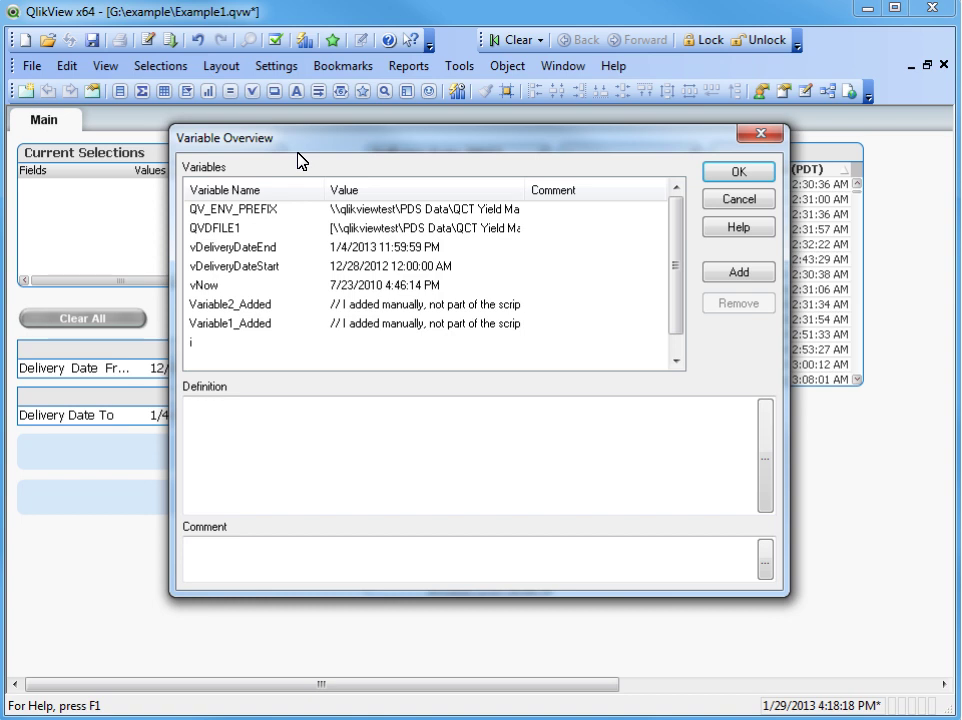
pyautogui.click(735, 172)
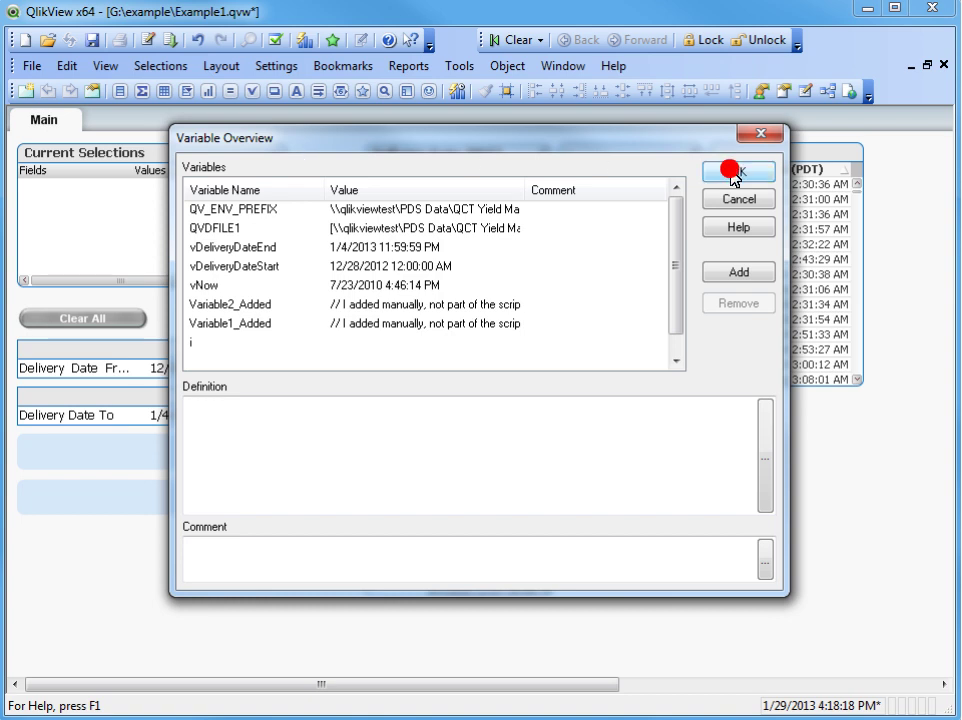